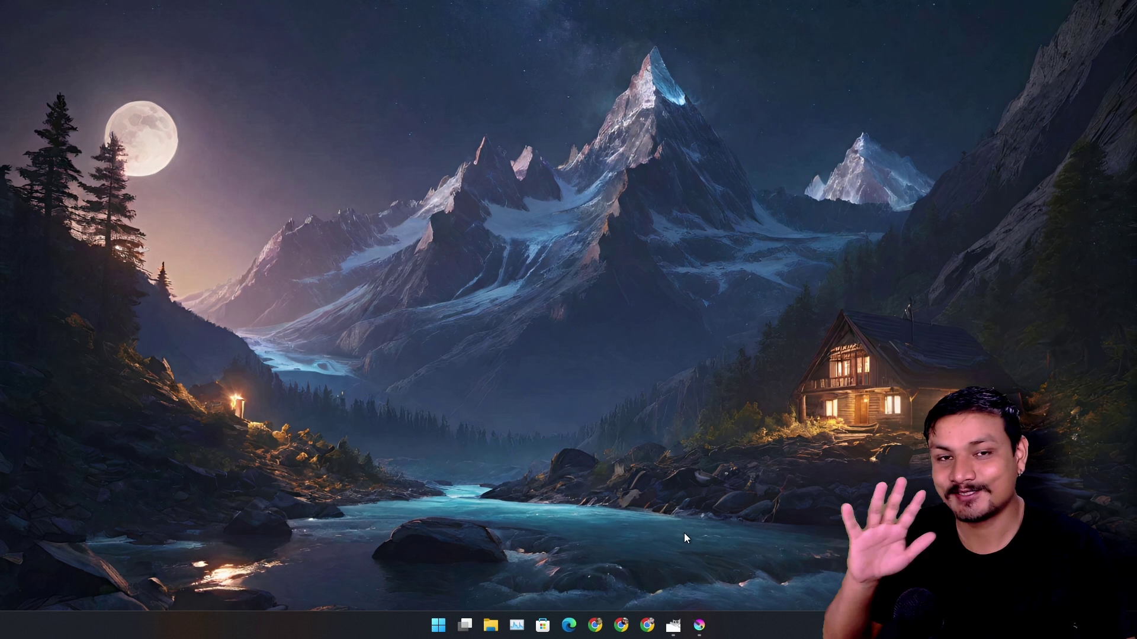
# Restore GIMP from the taskbar, showing its blank 1280×720 untitled canvas
pyautogui.click(674, 625)
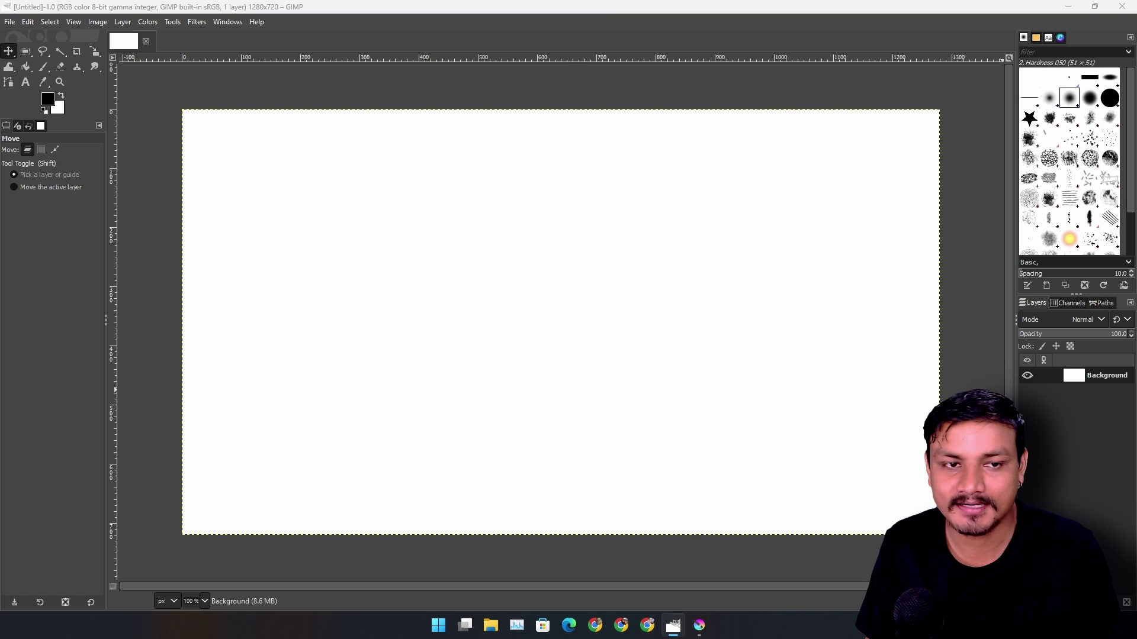
# Drop the flame PNG onto the canvas, delete the duplicate layer, and shrink the flame into the lower left
pyautogui.moveTo(0, 297); pyautogui.dragTo(441, 297)
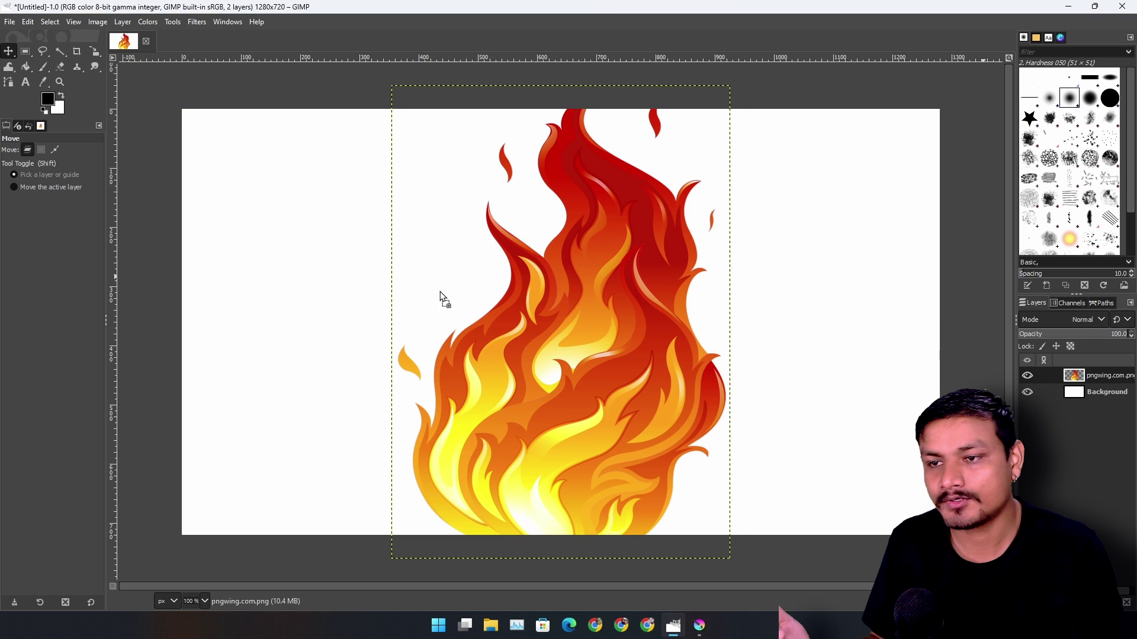
pyautogui.click(1126, 603)
pyautogui.hotkey('shift', 's')
pyautogui.click(638, 235)
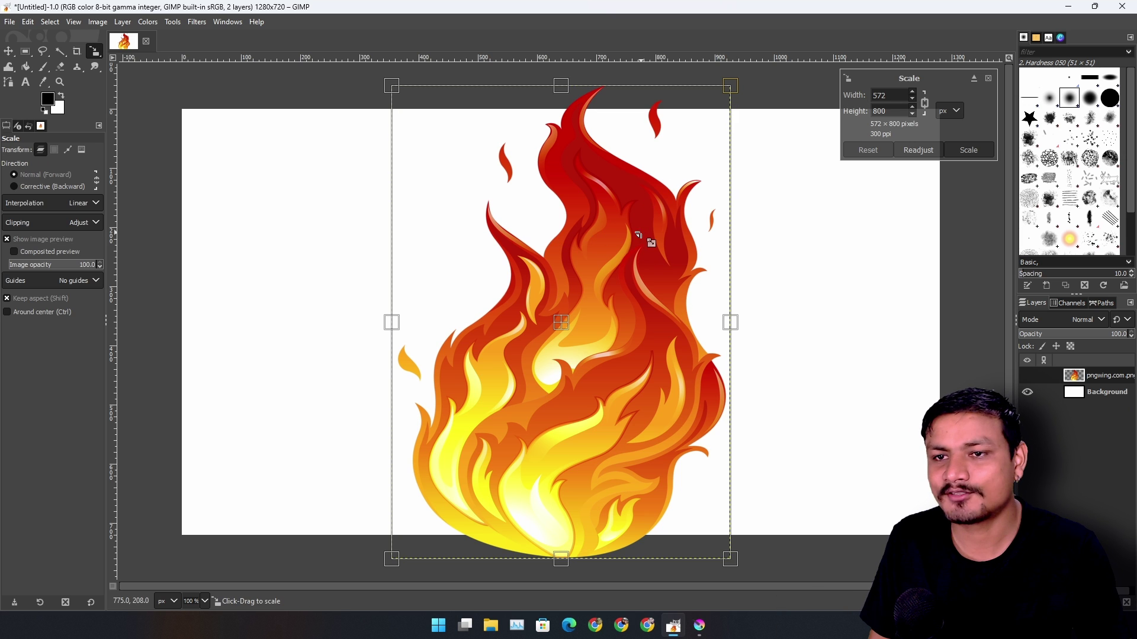
pyautogui.moveTo(561, 90); pyautogui.dragTo(561, 415)
pyautogui.moveTo(575, 499); pyautogui.dragTo(267, 459)
pyautogui.press('Return')
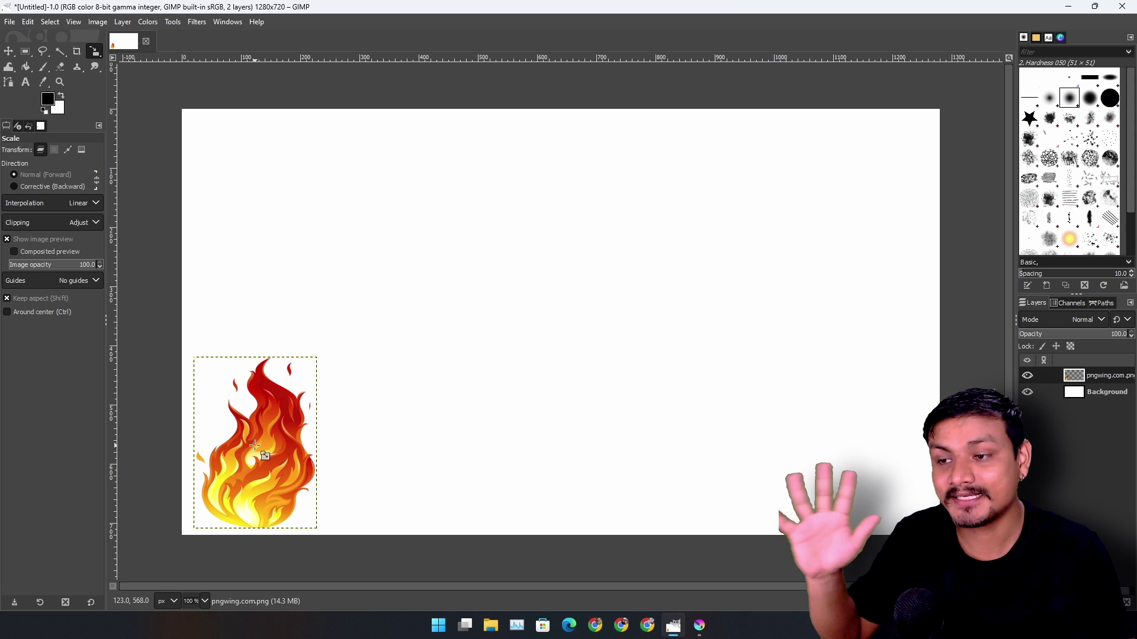
# Rescale the small flame up to about 482×672 and apply it
pyautogui.click(256, 447)
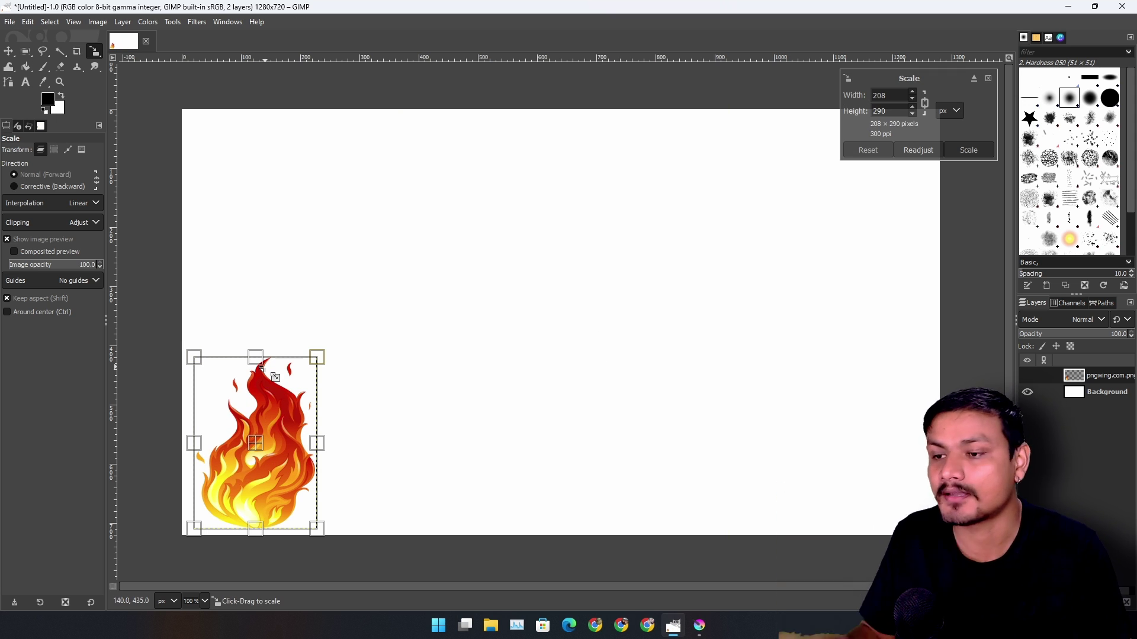
pyautogui.moveTo(256, 357); pyautogui.dragTo(323, 105)
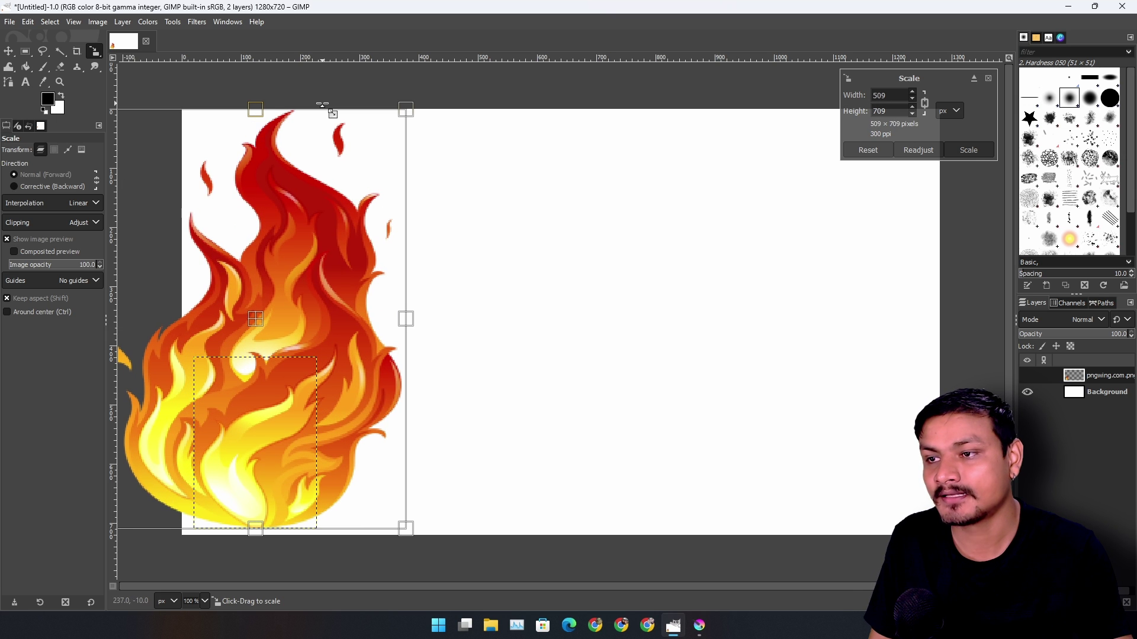
pyautogui.moveTo(256, 319); pyautogui.dragTo(327, 329)
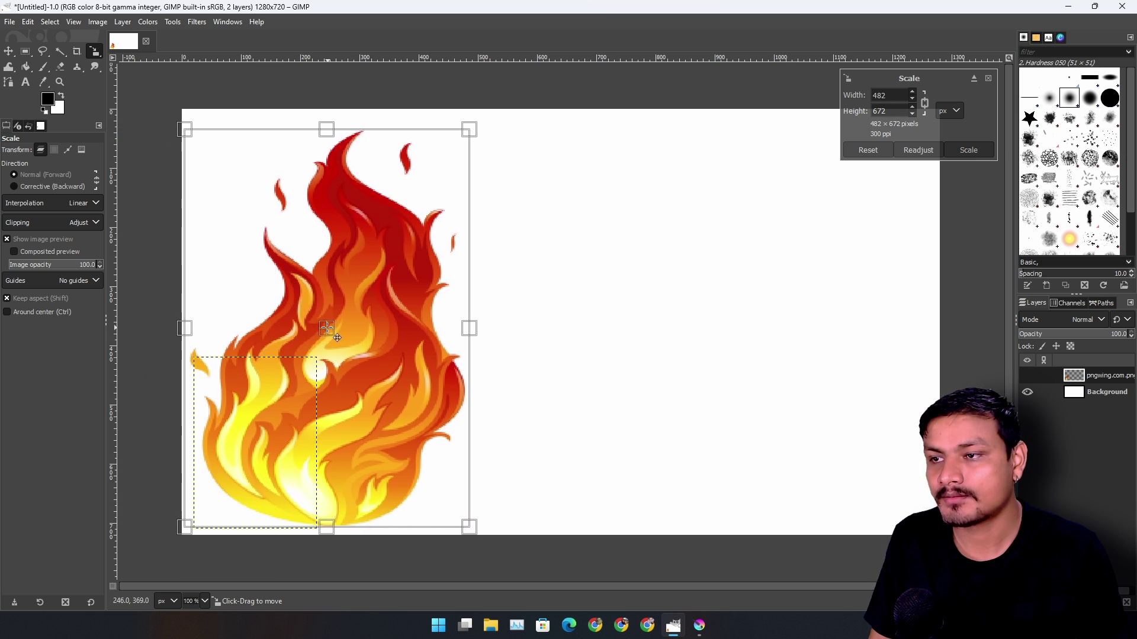
pyautogui.press('Return')
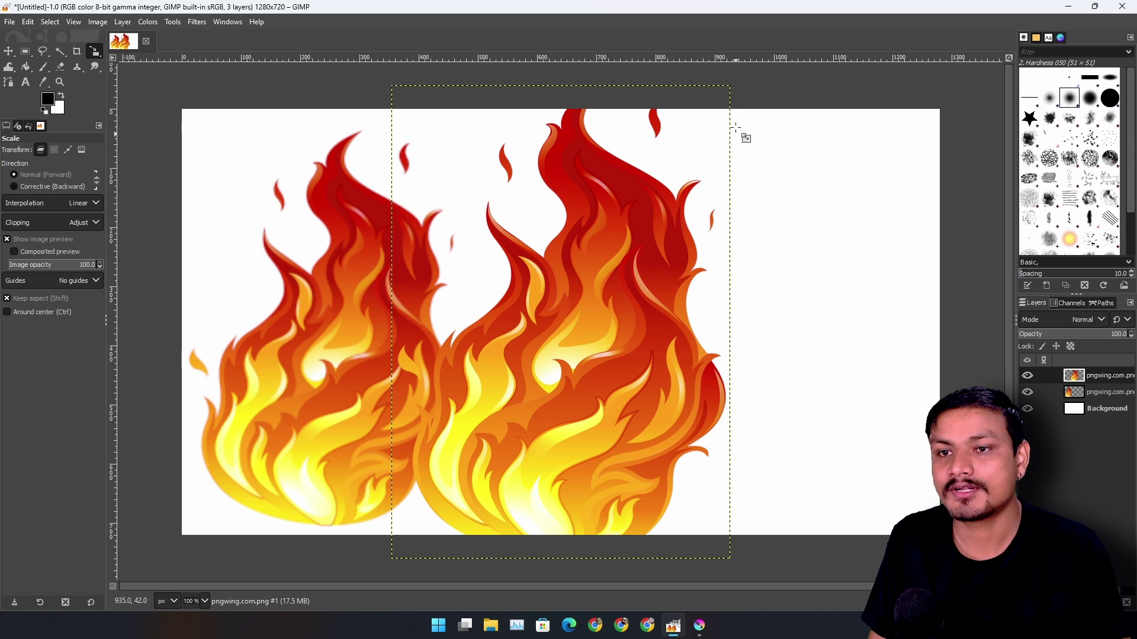
# Scale the second flame to about 510×713 and move it to the right
pyautogui.click(622, 136)
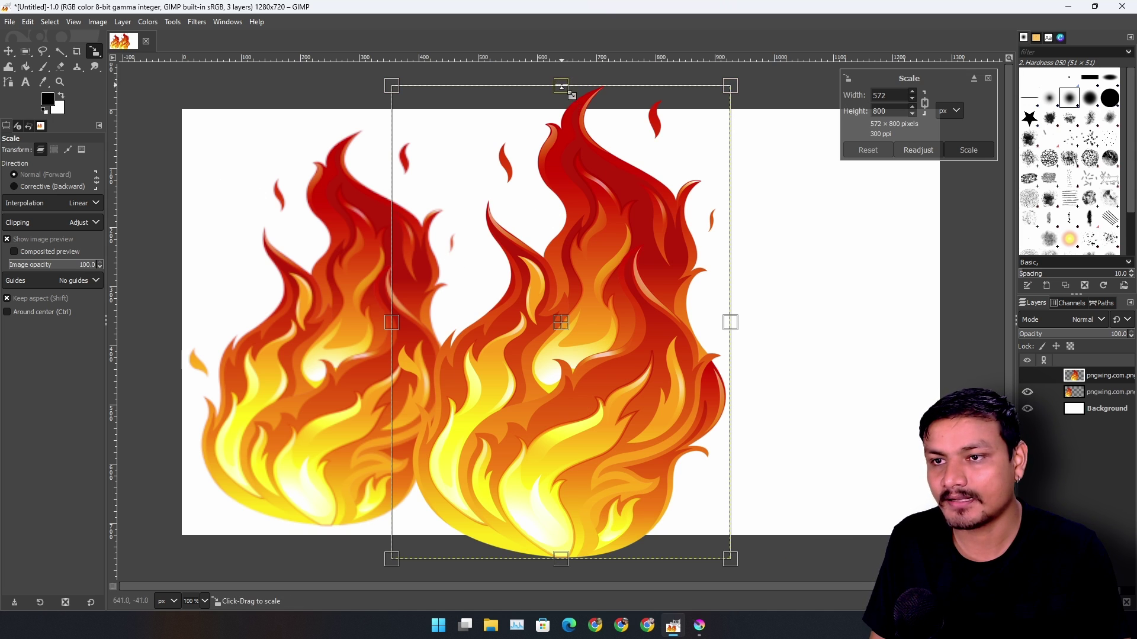
pyautogui.moveTo(559, 81); pyautogui.dragTo(555, 140)
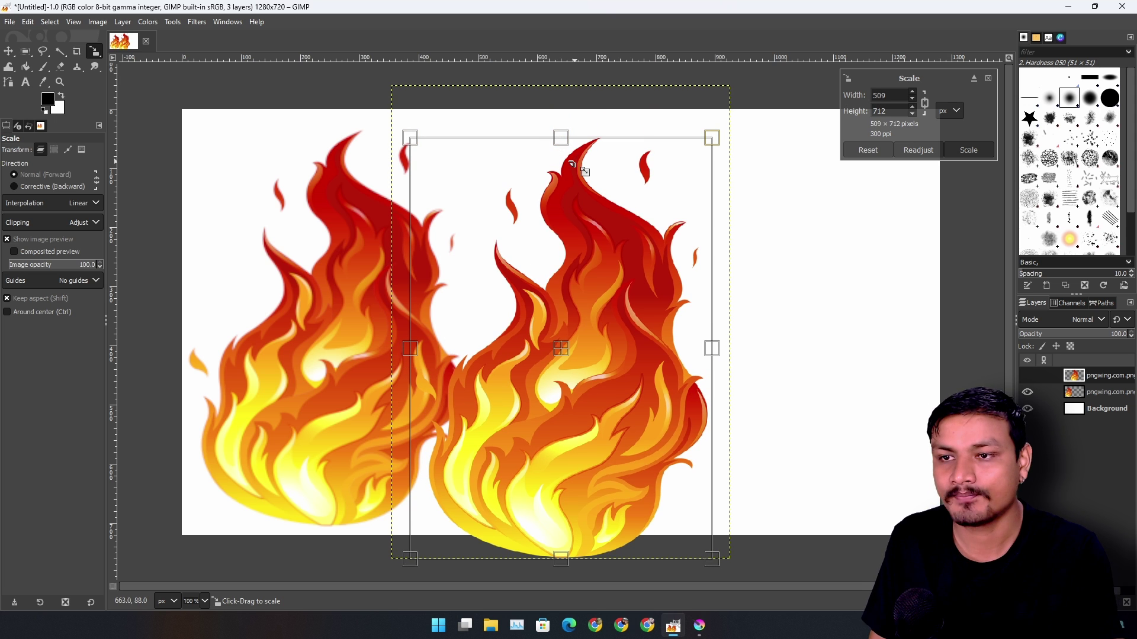
pyautogui.press('Return')
pyautogui.click(583, 366)
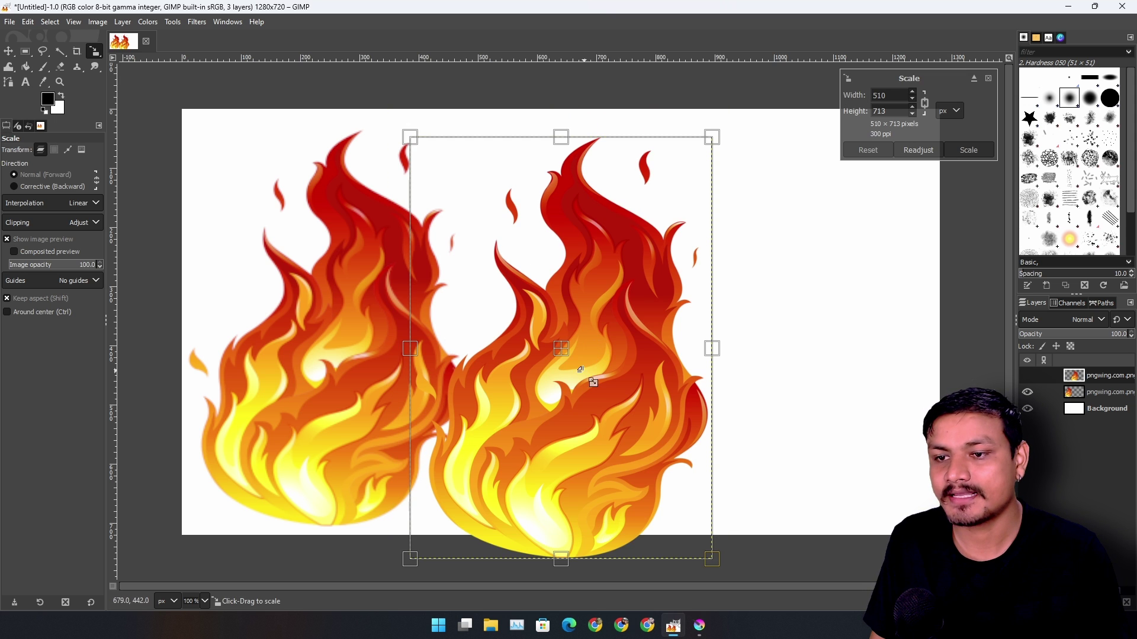
pyautogui.moveTo(561, 351); pyautogui.dragTo(630, 342)
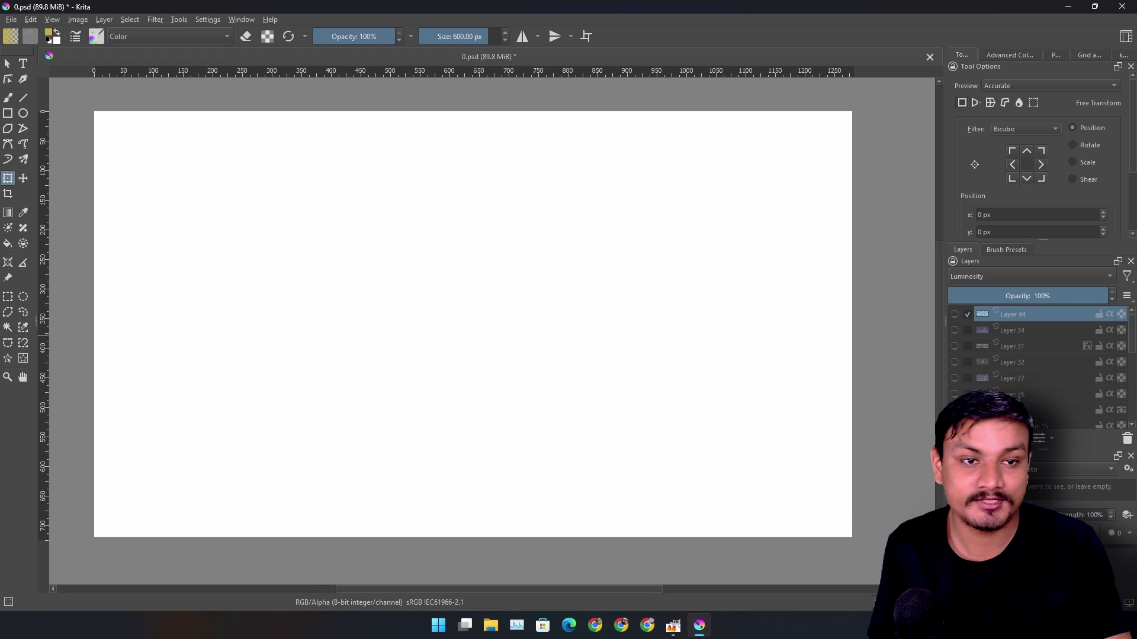
# Insert the flame image into Krita as a new layer and shrink it near the centre
pyautogui.moveTo(1136, 350); pyautogui.dragTo(452, 320)
pyautogui.click(488, 322)
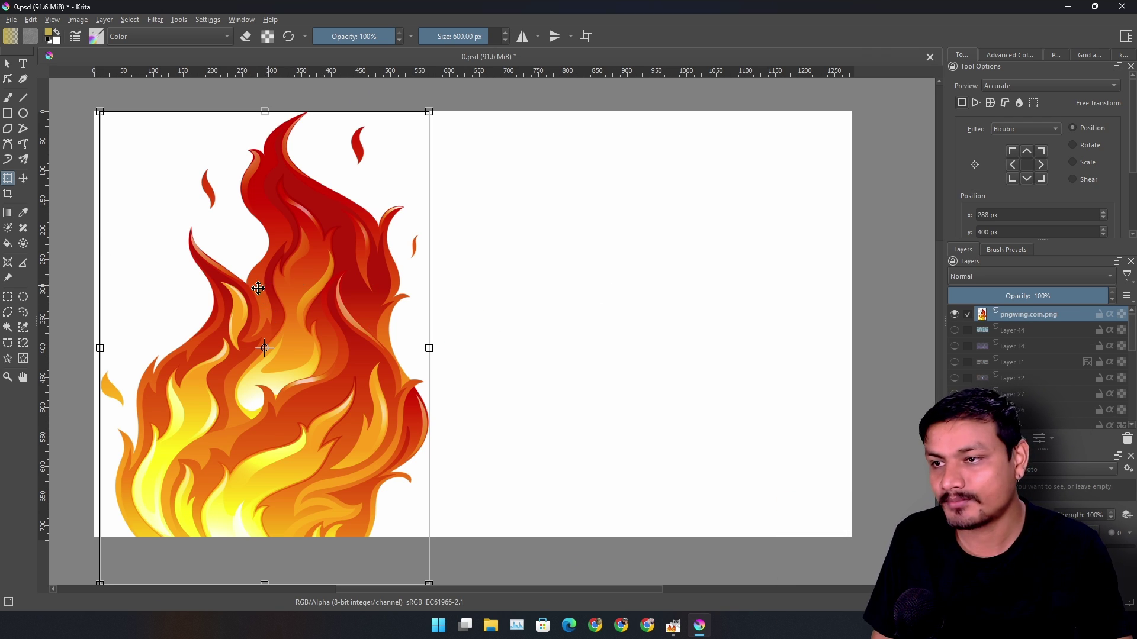
pyautogui.moveTo(255, 290); pyautogui.dragTo(430, 318)
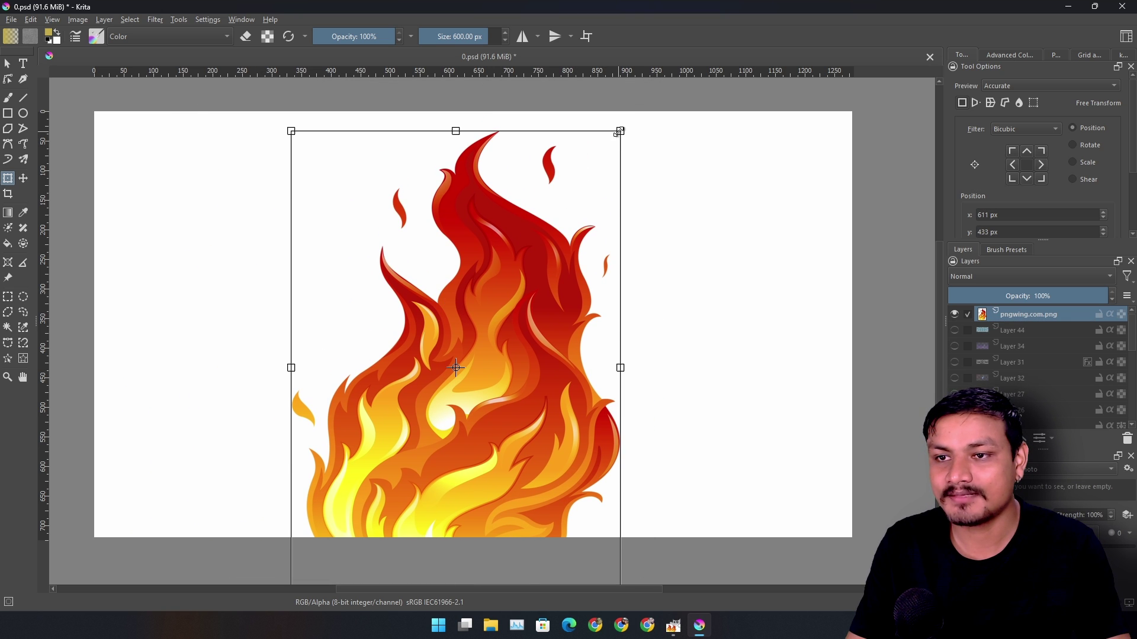
pyautogui.moveTo(618, 131); pyautogui.dragTo(200, 421)
pyautogui.press('v')
pyautogui.hotkey('ctrl', 't')
pyautogui.press('Return')
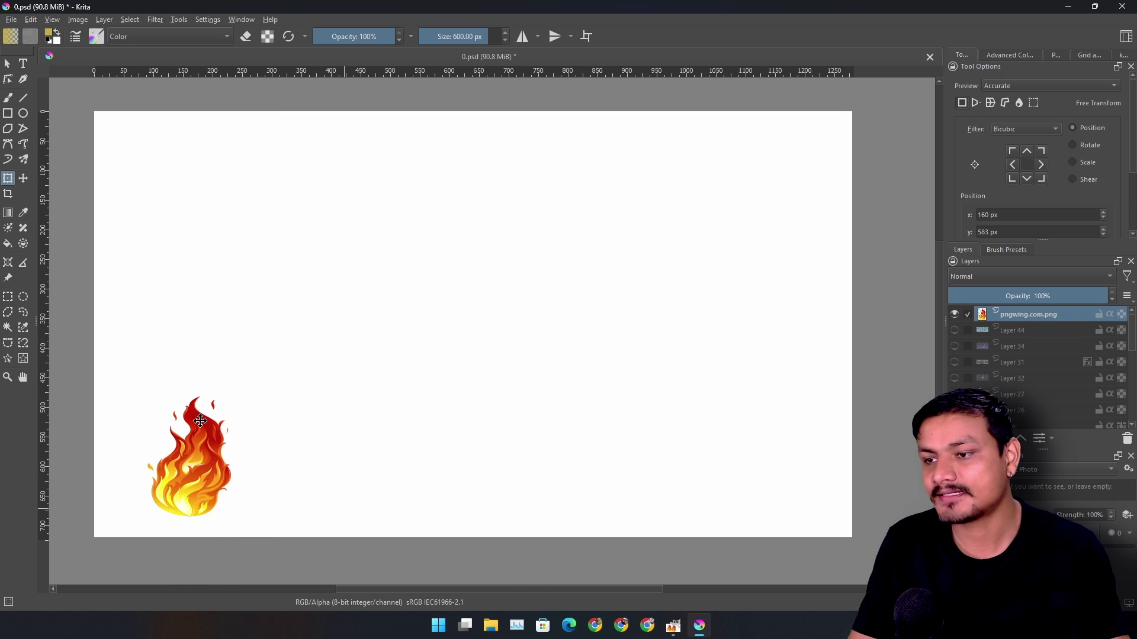
# Enlarge the flame proportionally, nudge it slightly lower, then minimize Krita and GIMP
pyautogui.click(190, 458)
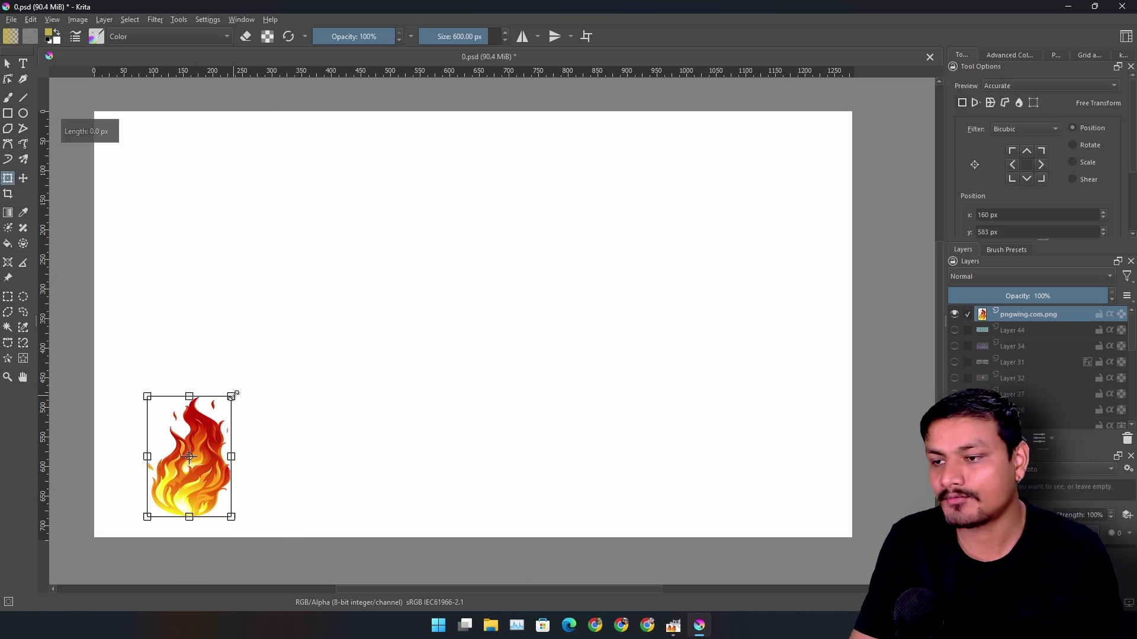
pyautogui.moveTo(231, 397)
pyautogui.mouseDown()
pyautogui.moveTo(451, 168)
pyautogui.moveTo(507, 126)
pyautogui.mouseUp()
pyautogui.press('b')
pyautogui.hotkey('ctrl', 't')
pyautogui.moveTo(342, 324); pyautogui.dragTo(337, 345)
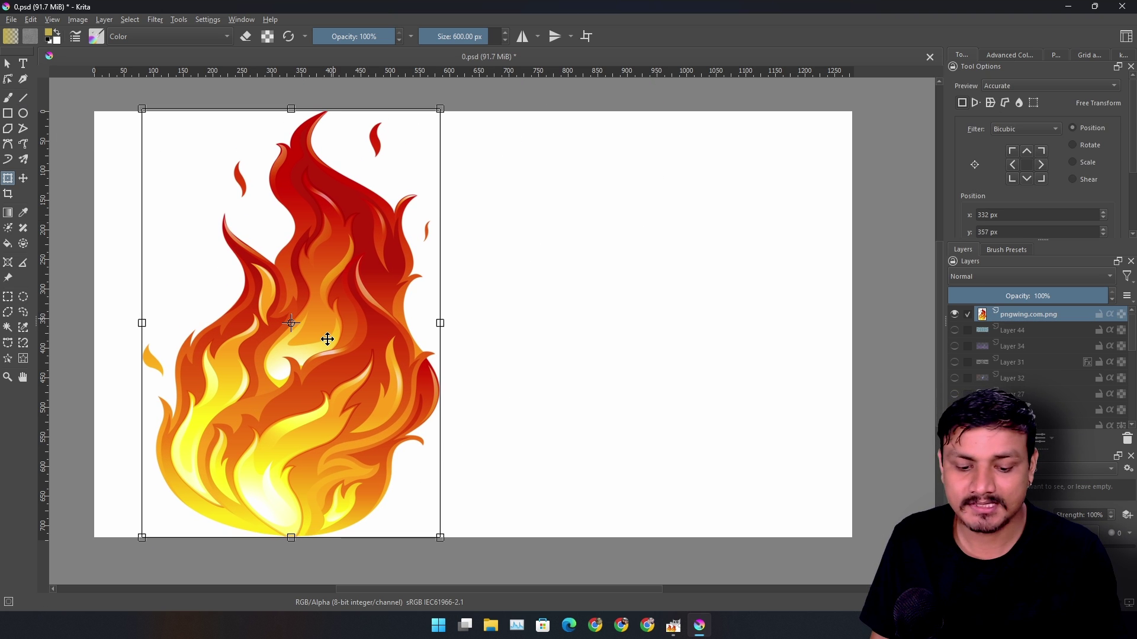
pyautogui.press('Return')
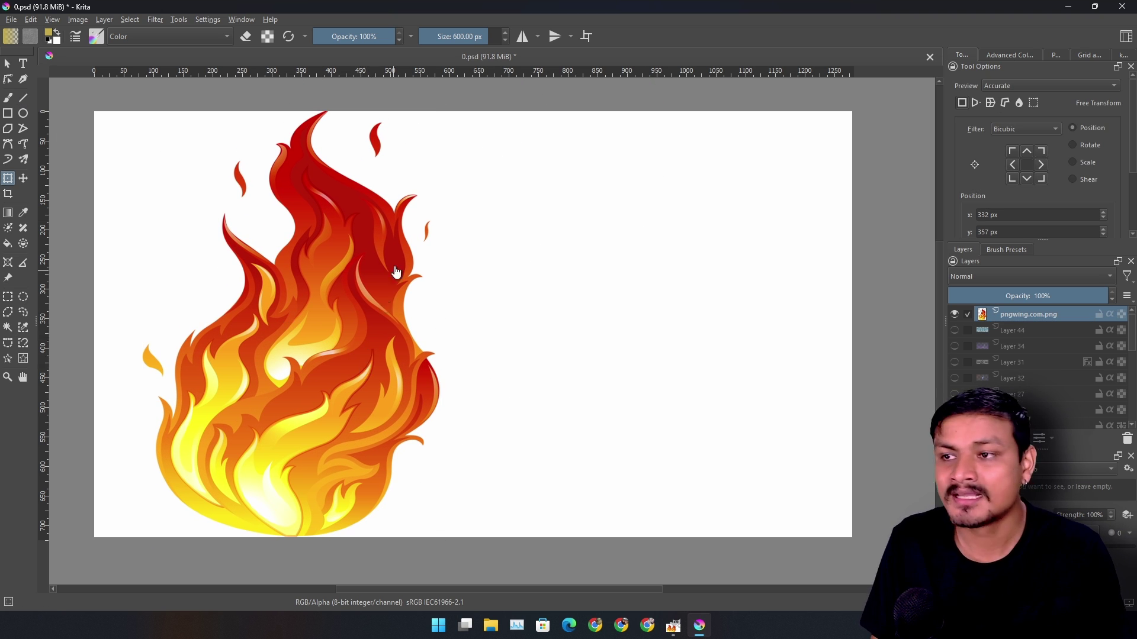
pyautogui.moveTo(361, 297); pyautogui.dragTo(358, 301)
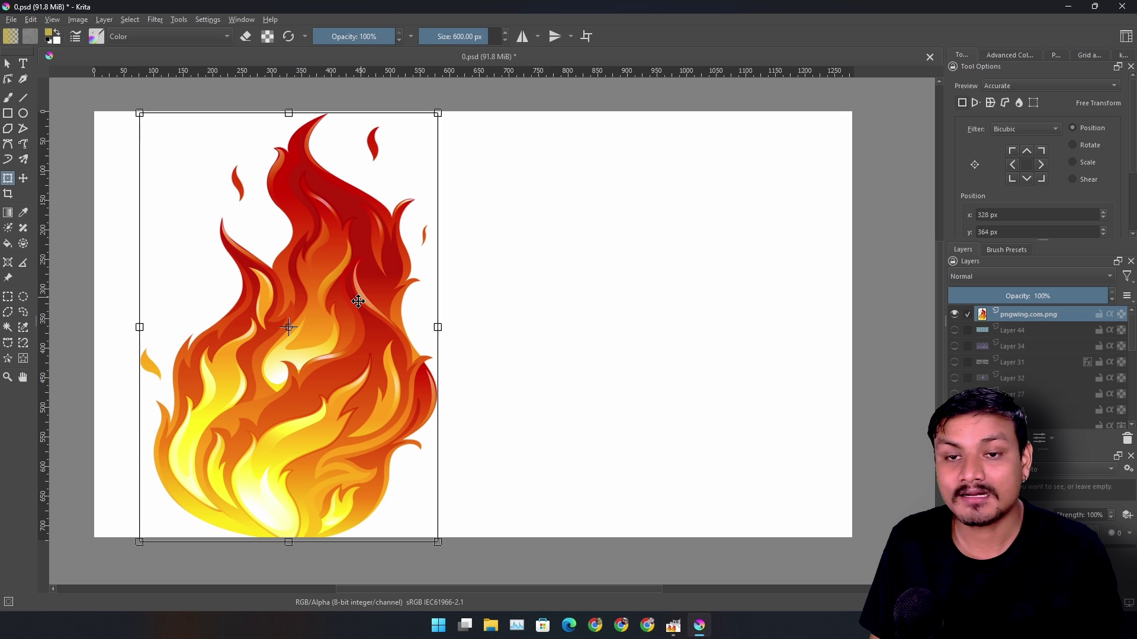
pyautogui.click(1069, 7)
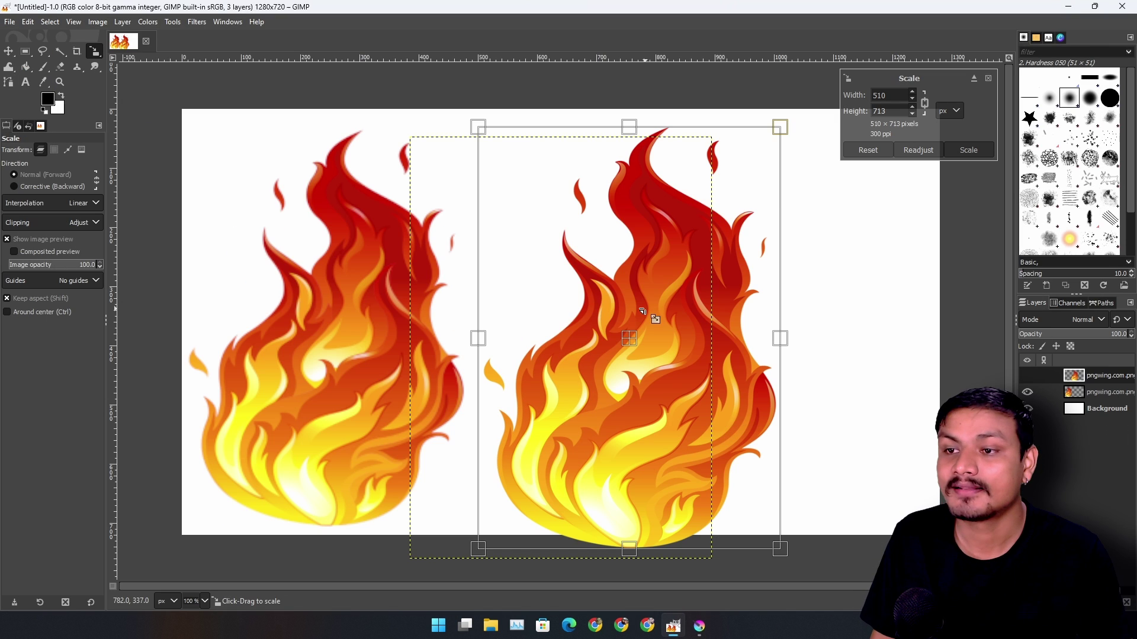
pyautogui.click(1069, 7)
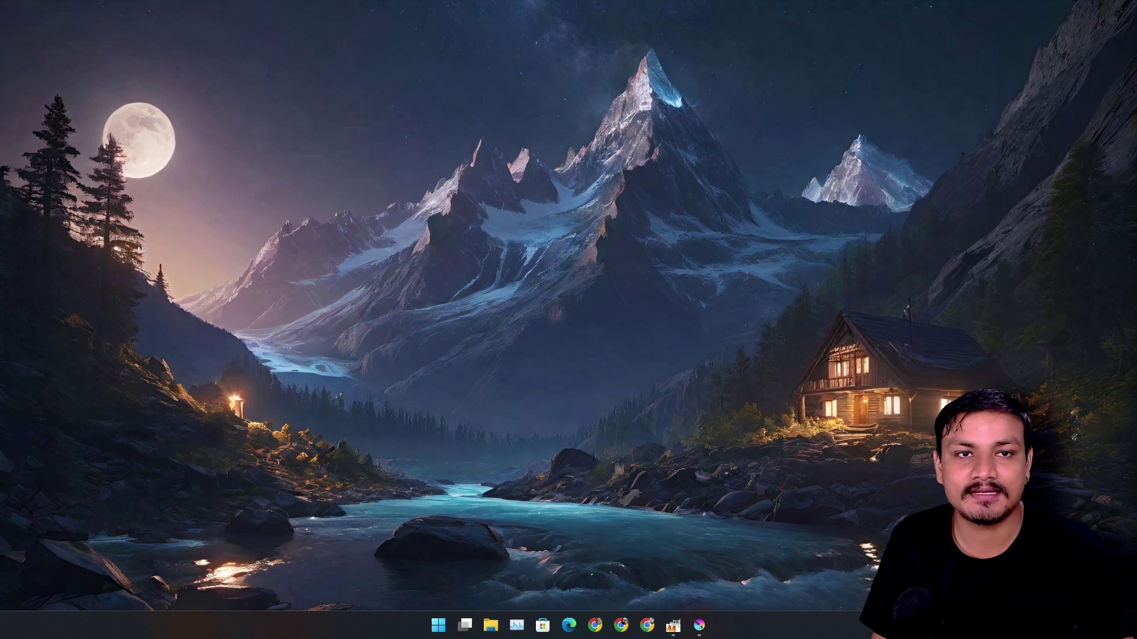
# Restore Chrome, hide the bookmarks bar, and scroll to the r/GIMP 'Non-destructive editing' thread
pyautogui.click(595, 626)
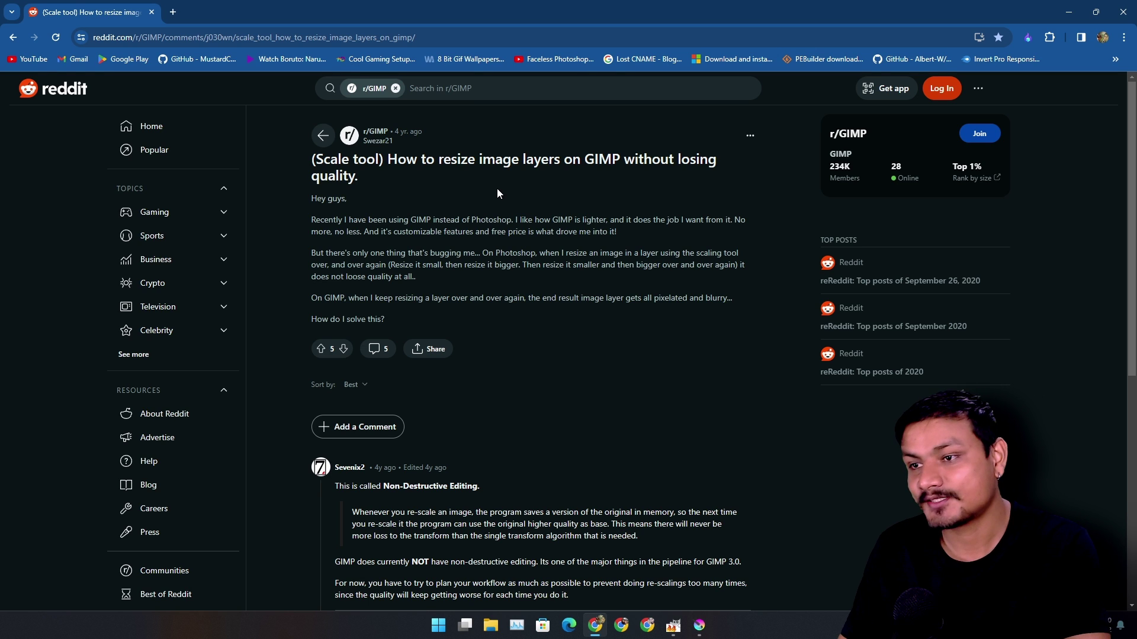
pyautogui.hotkey('ctrl', 'shift', 'b')
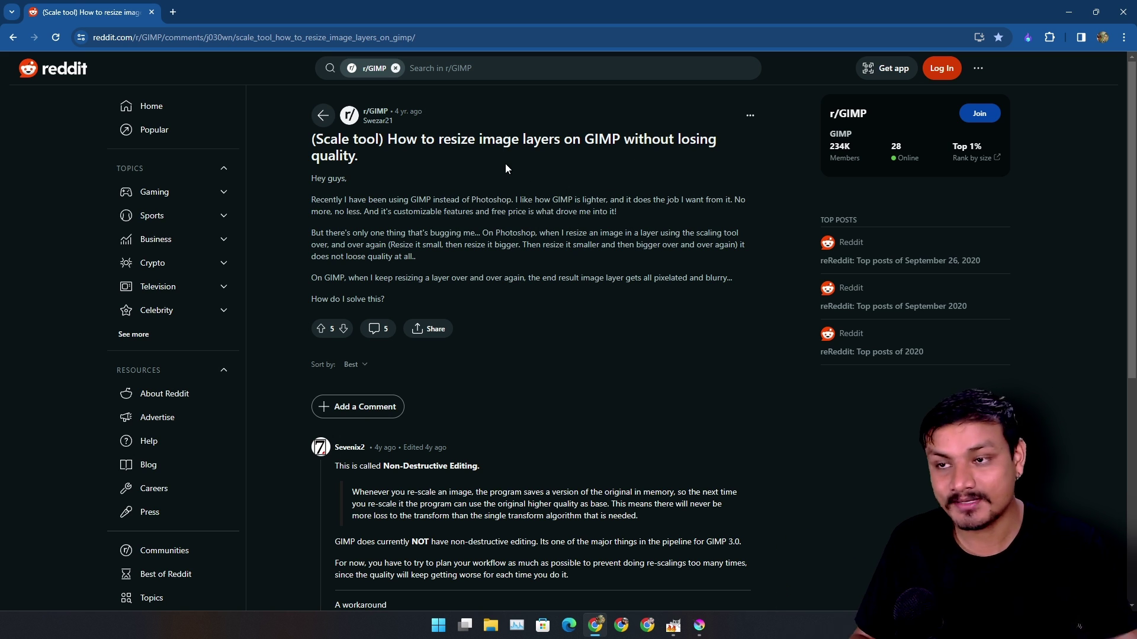
pyautogui.moveTo(1129, 296); pyautogui.dragTo(1127, 398)
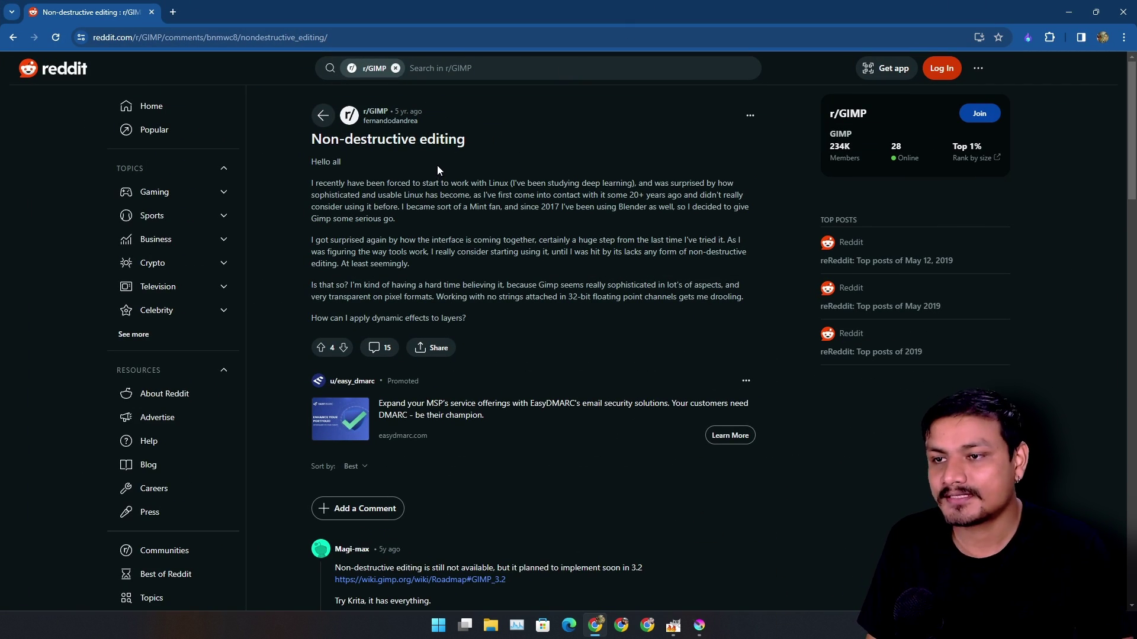
# Scroll down to the thread's comments containing the wiki.gimp.org roadmap link
pyautogui.scroll(-7, 531, 320)
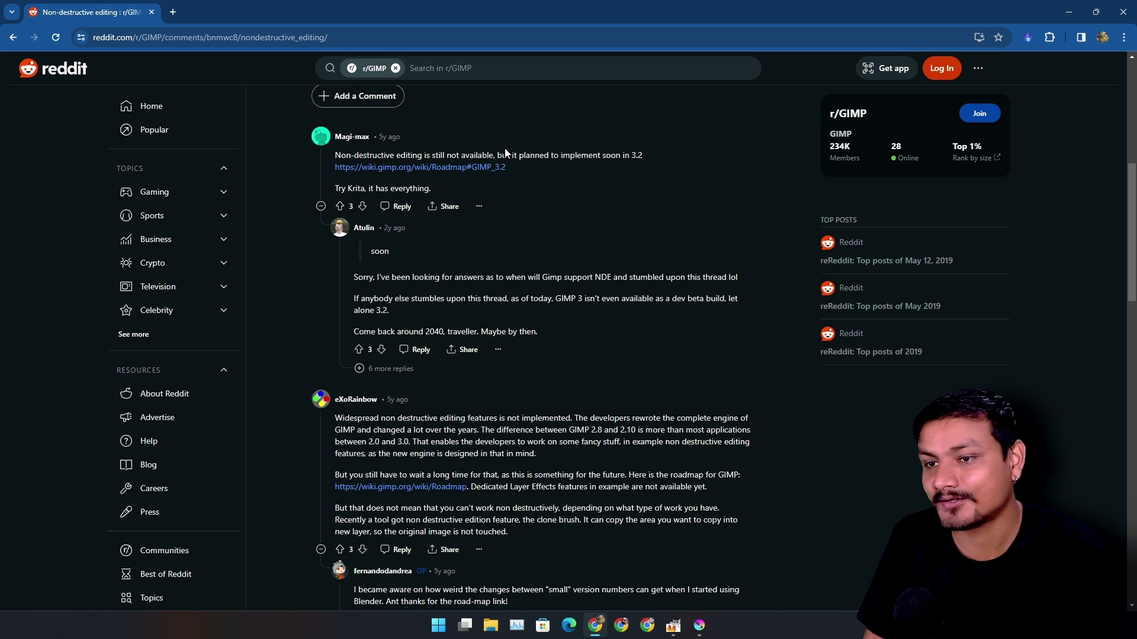
# Open the roadmap link in a new tab and scroll to its non-destructive layer and filter plans
pyautogui.rightClick(456, 170)
pyautogui.click(495, 178)
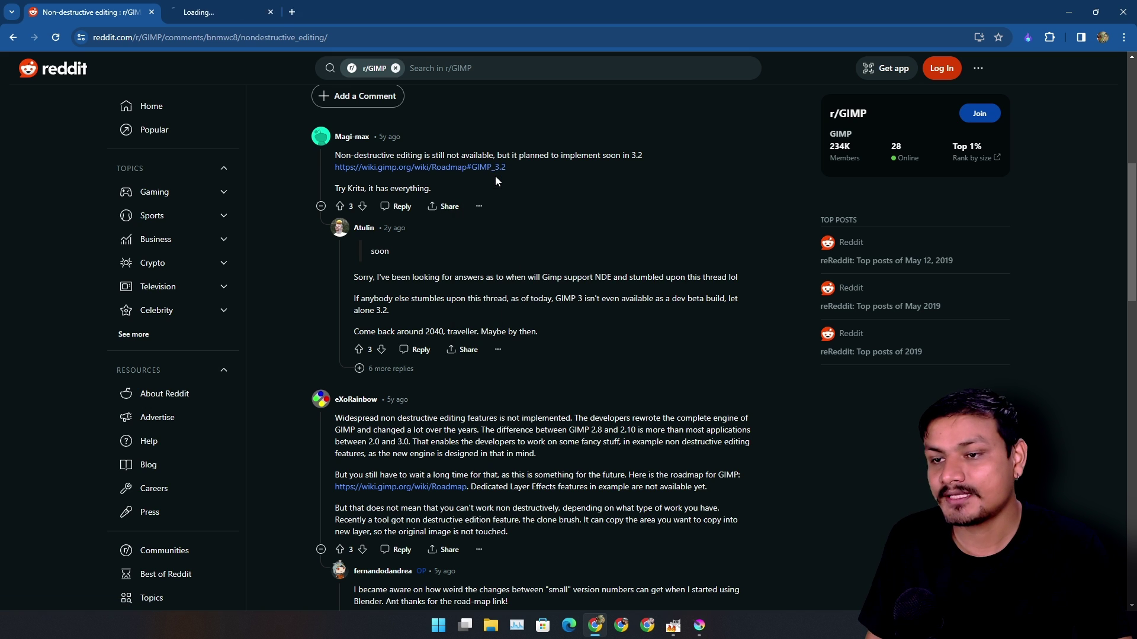
pyautogui.hotkey('ctrl', 'Tab')
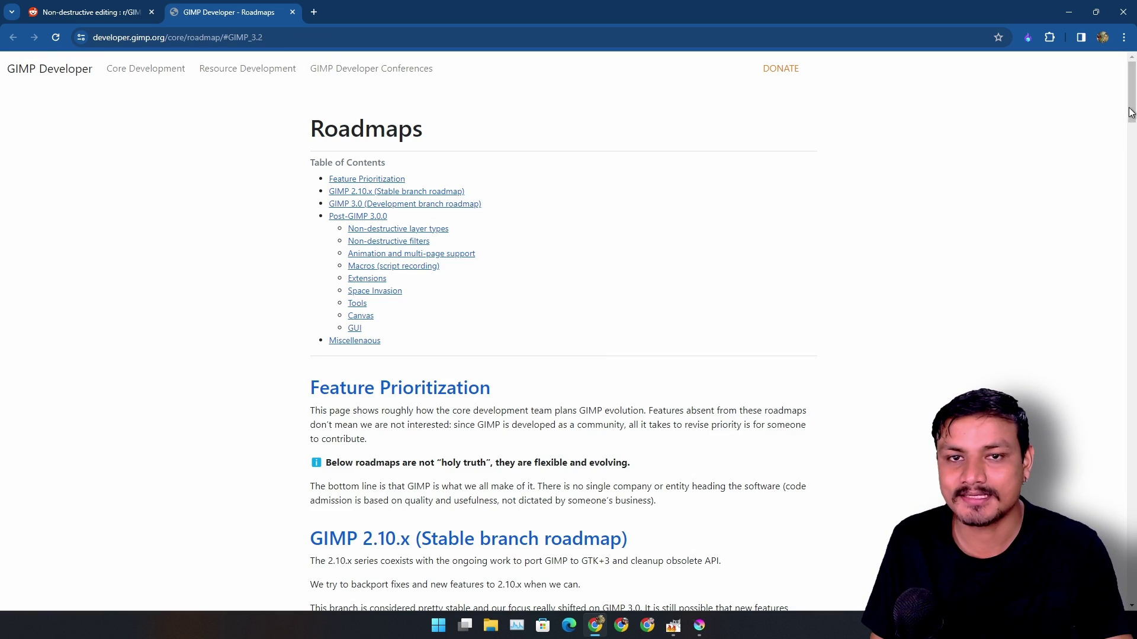
pyautogui.moveTo(1132, 113); pyautogui.dragTo(1128, 329)
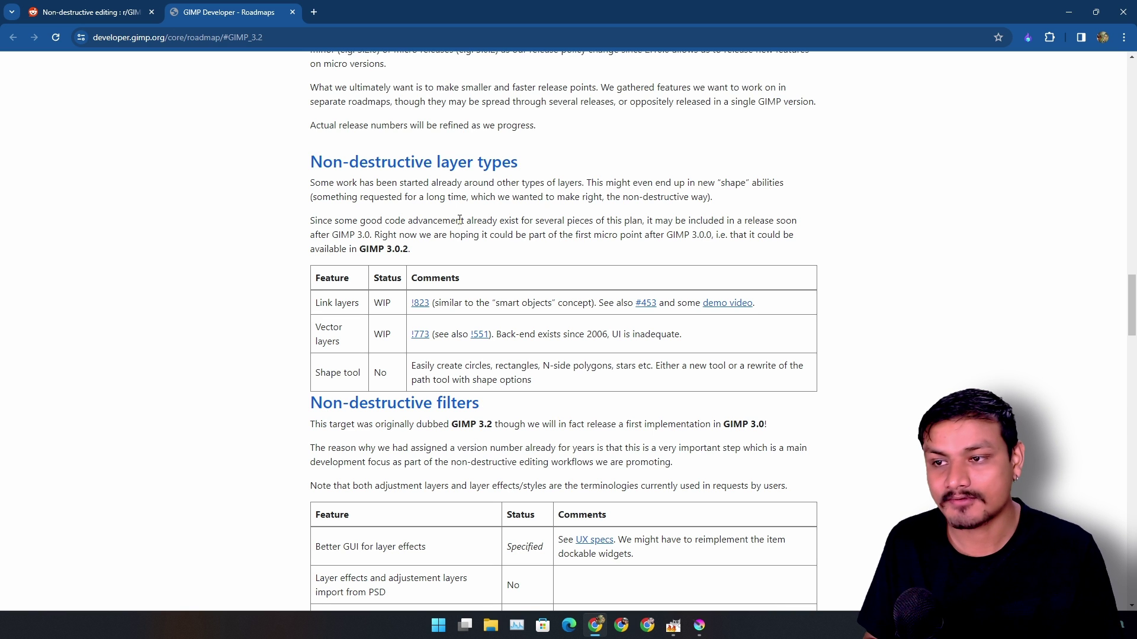
pyautogui.scroll(-2, 538, 238)
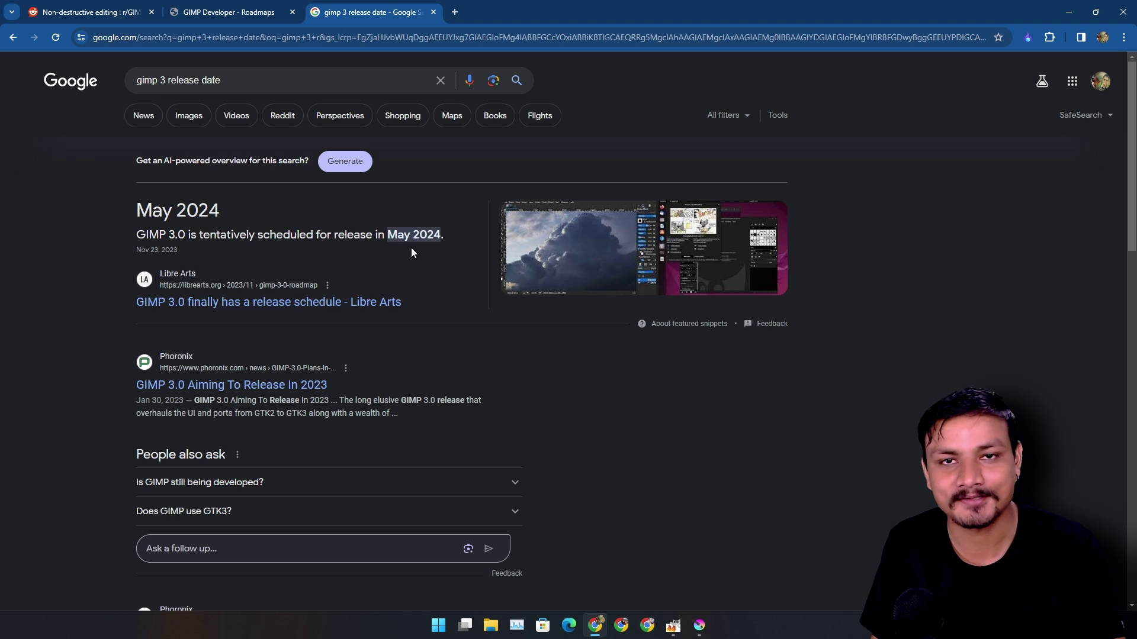
# Press Win+D to minimize Chrome and show the mountain wallpaper
pyautogui.press('super+d')
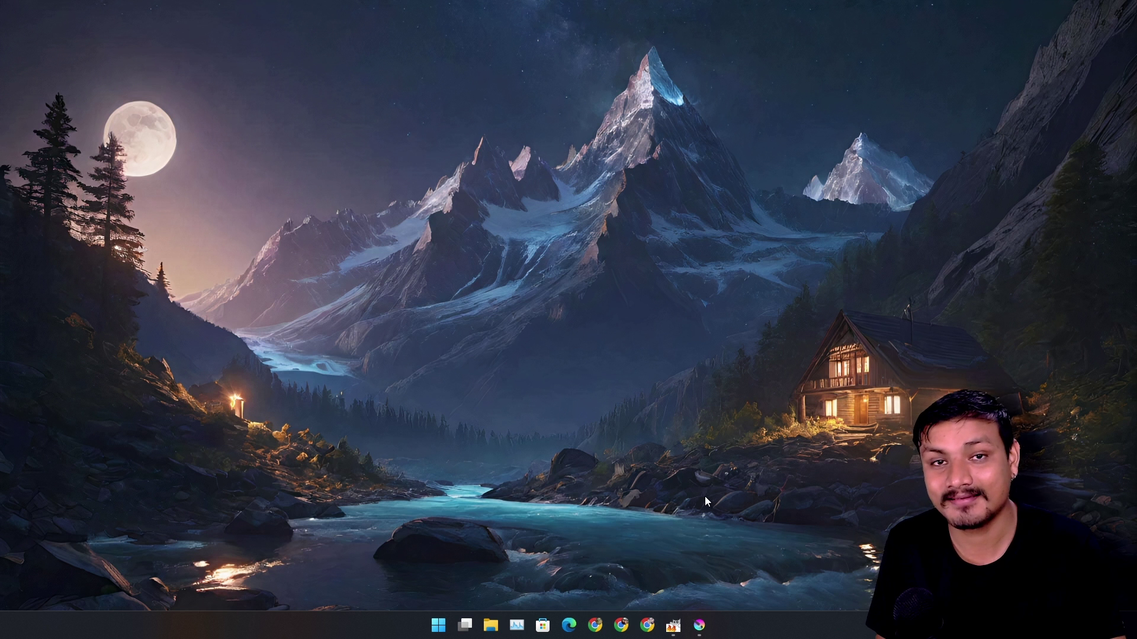
# Restore GIMP, then switch between GIMP and Krita to compare the scaled flames
pyautogui.click(674, 625)
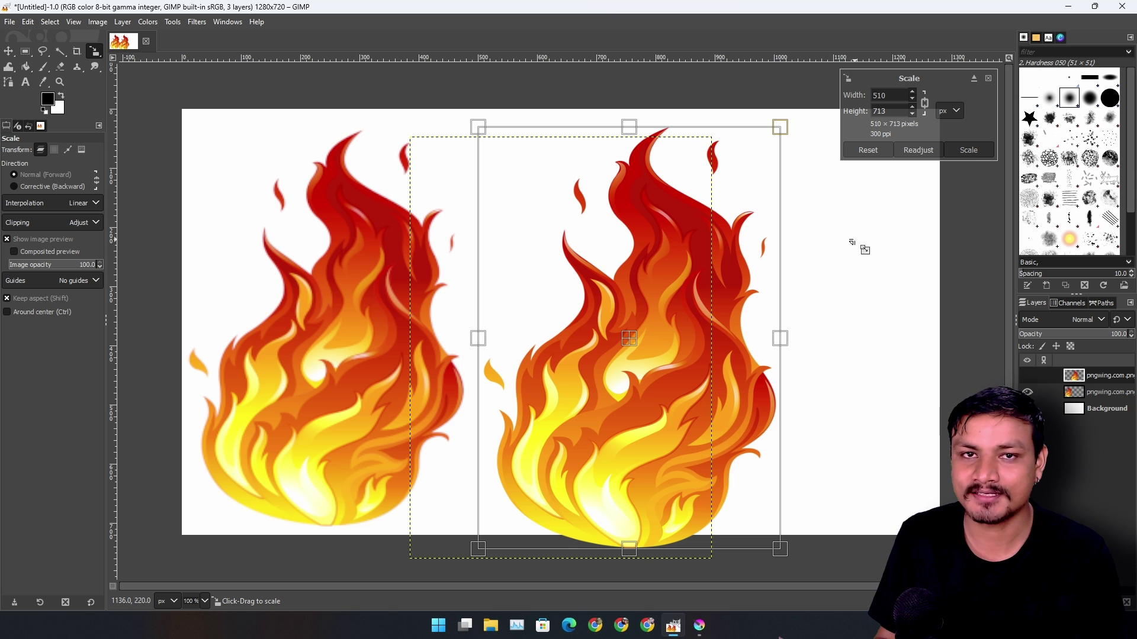
pyautogui.hotkey('alt', 'Tab')
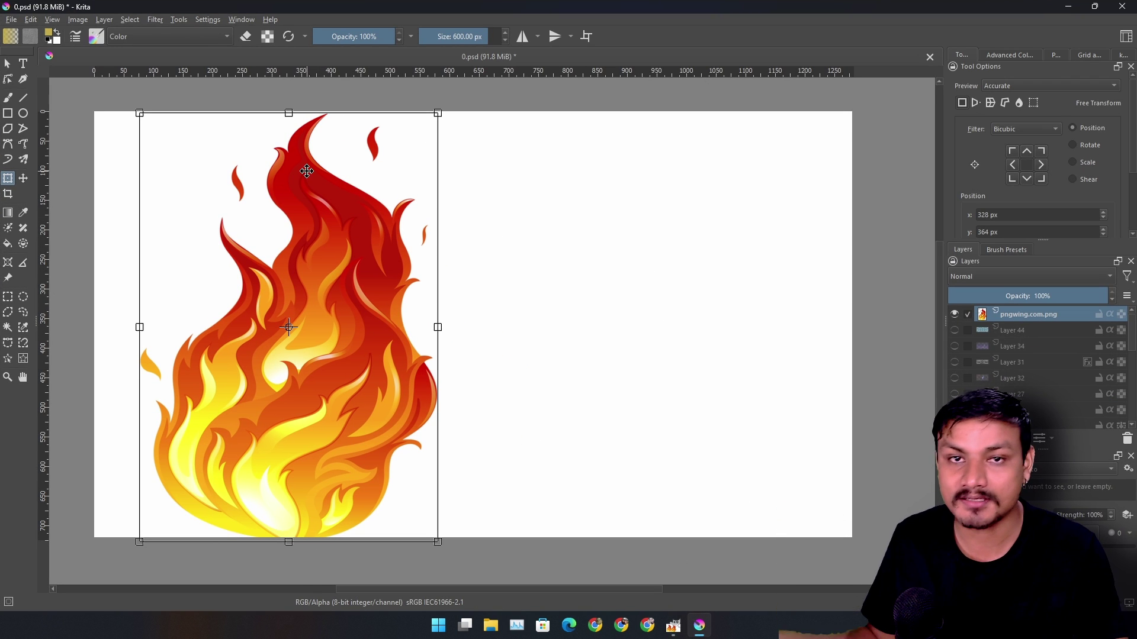
pyautogui.hotkey('alt', 'Tab')
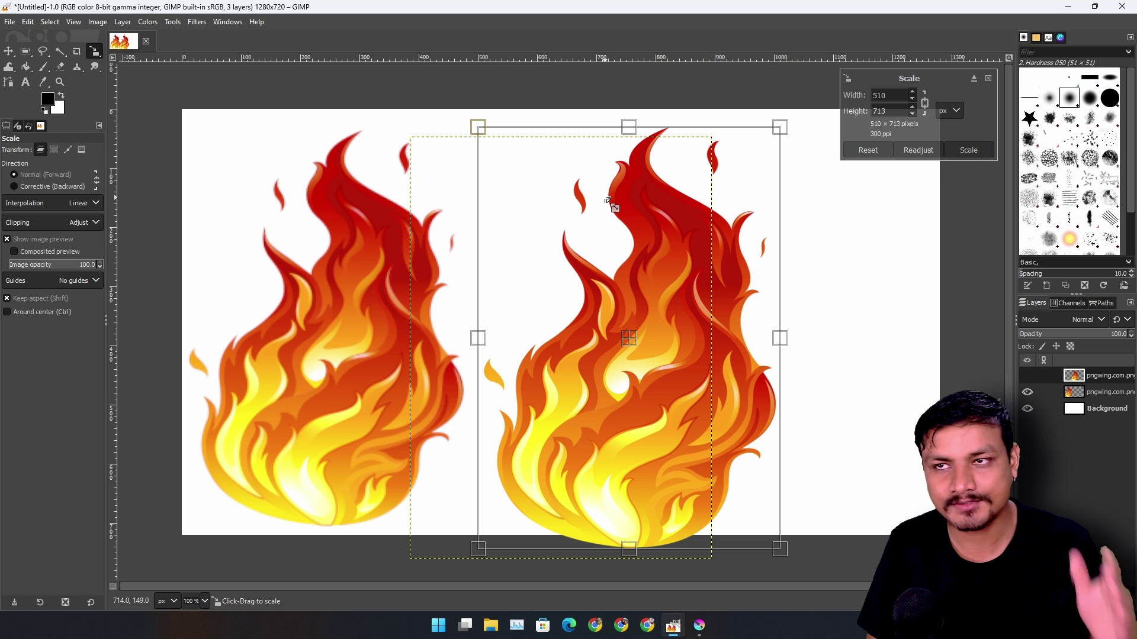
pyautogui.hotkey('alt', 'Tab')
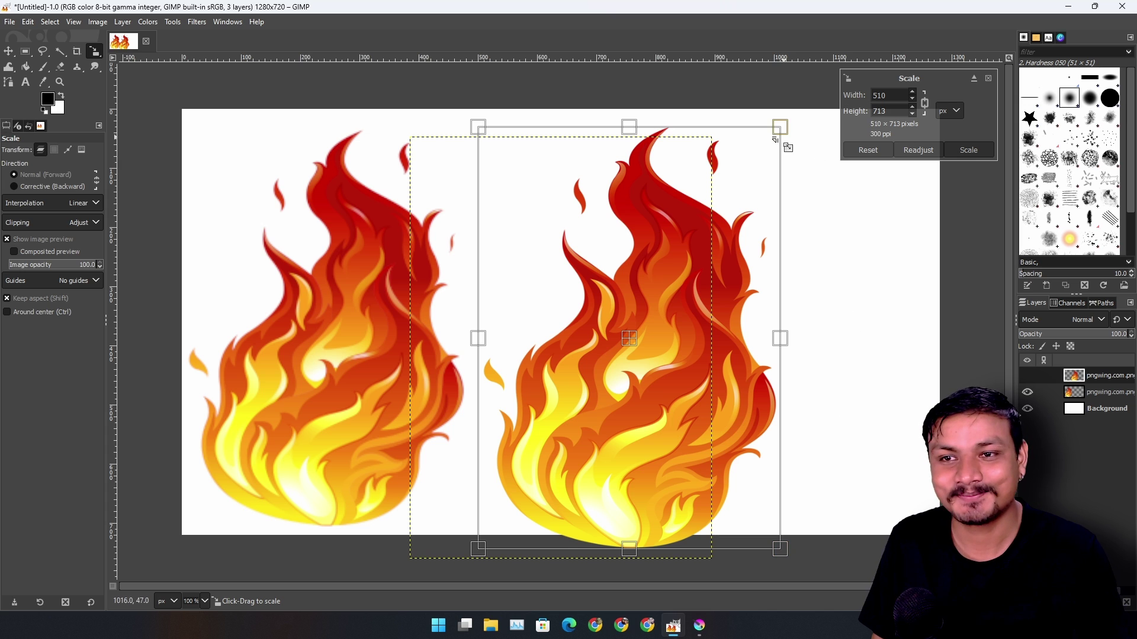
# Close the GIMP window so it leaves the taskbar
pyautogui.click(1121, 6)
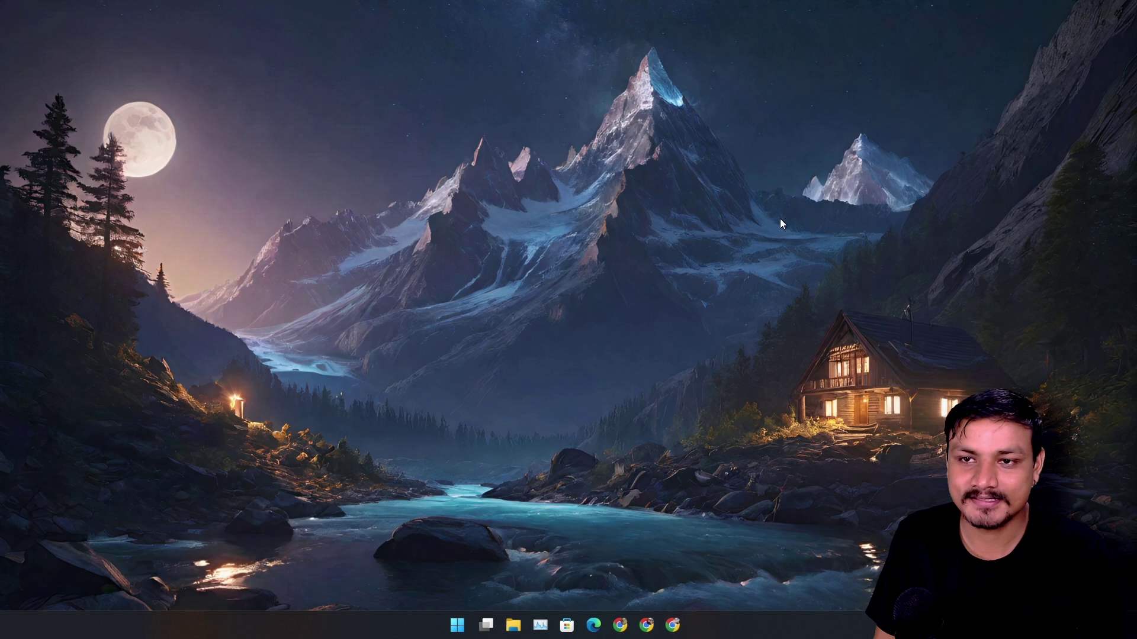